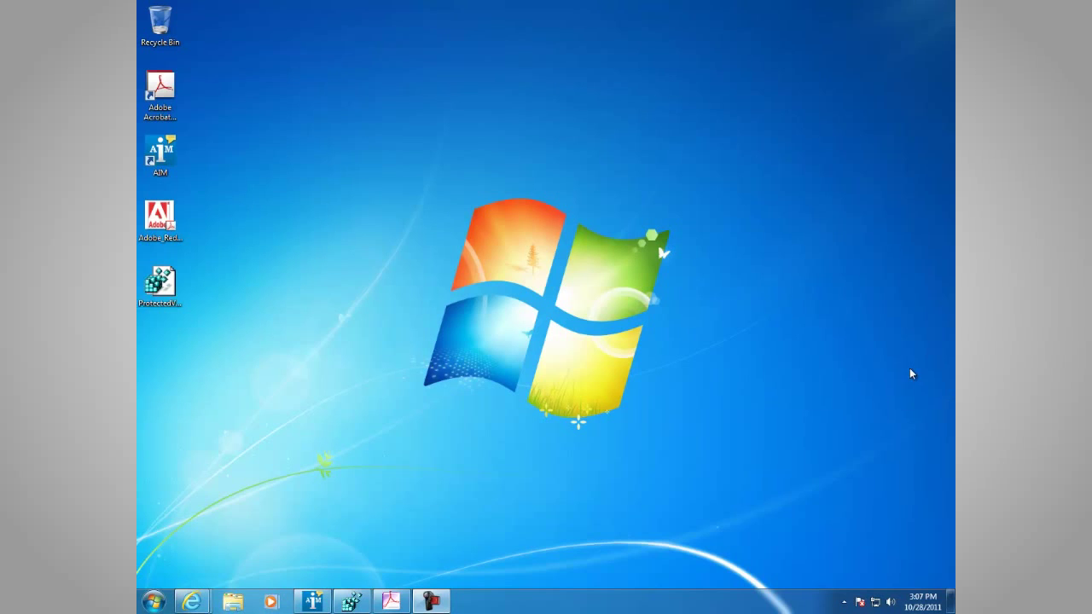
Open Adobe Acrobat and examine the Protected View and Privileged Locations settings in the Security (Enhanced) preferences.
{"action": "double_click", "coordinate": [162, 90]}
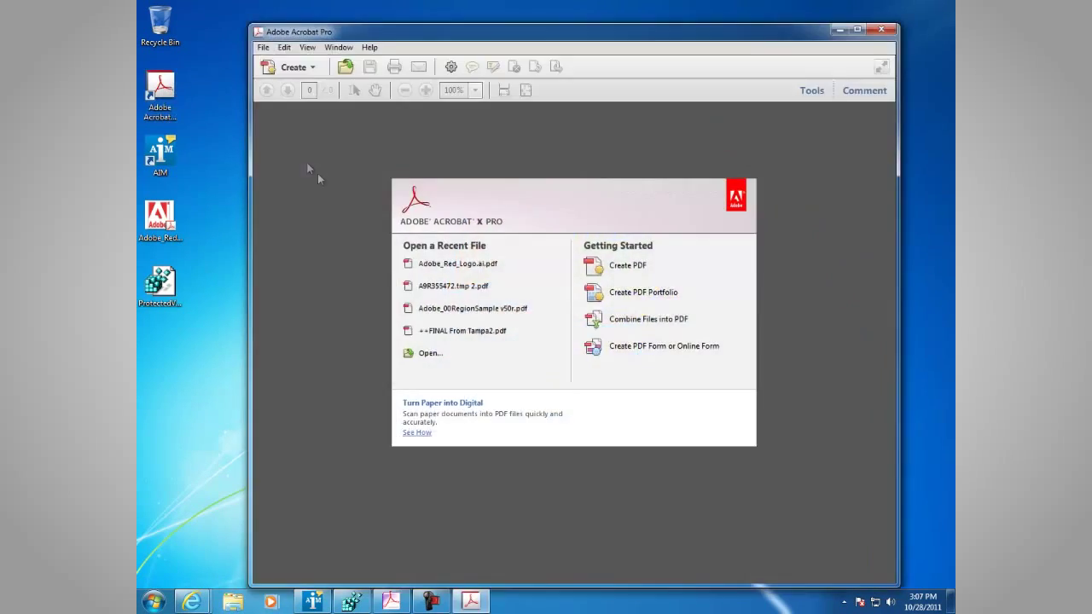
{"action": "left_click", "coordinate": [287, 49]}
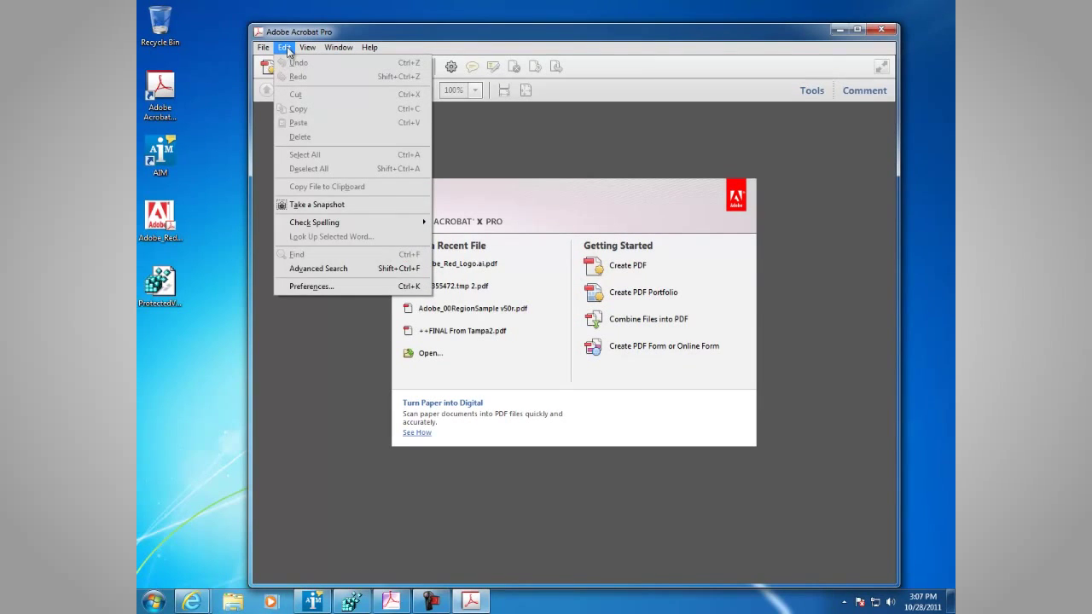
{"action": "left_click", "coordinate": [309, 287]}
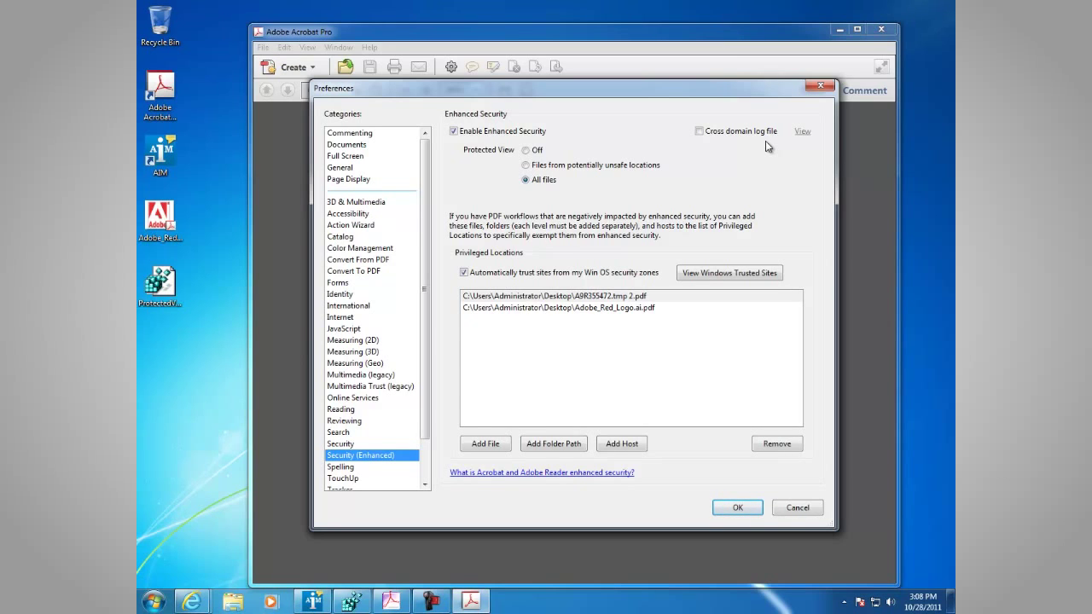
{"action": "left_click", "coordinate": [820, 85]}
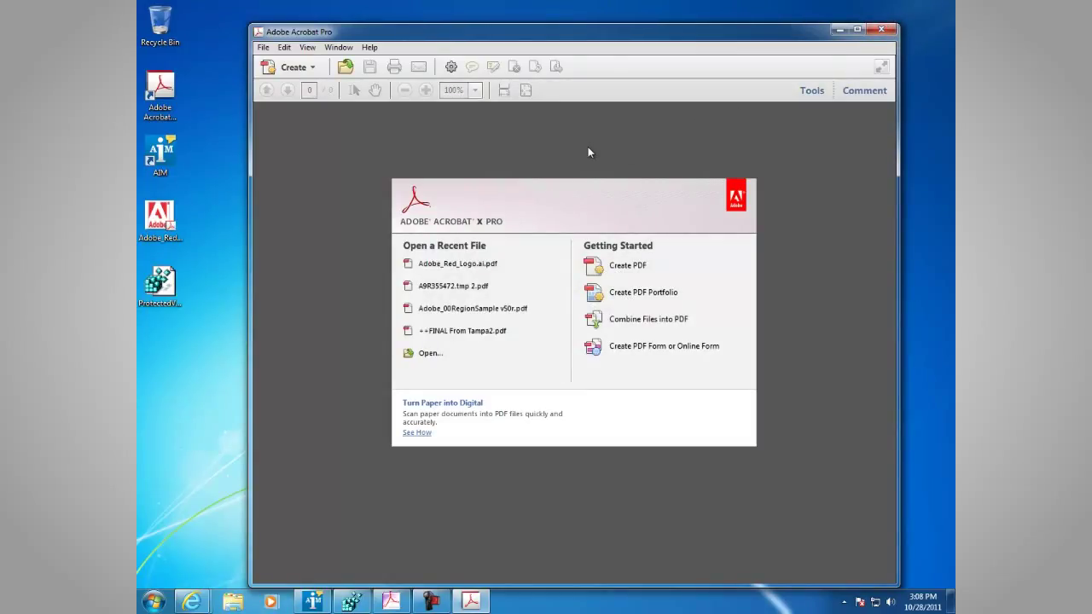
Open Adobe_Red_Logo.ai.pdf from the desktop in Acrobat, enable all features for it, and close Acrobat.
{"action": "left_click", "coordinate": [166, 216]}
{"action": "left_click_drag", "start_coordinate": [167, 215], "coordinate": [371, 139]}
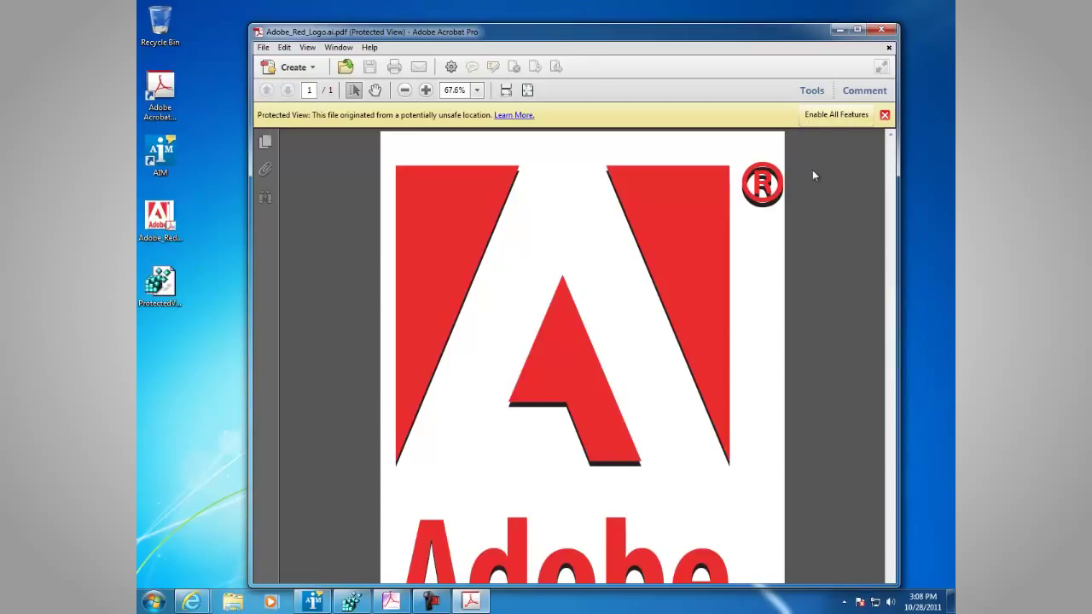
{"action": "left_click", "coordinate": [833, 116]}
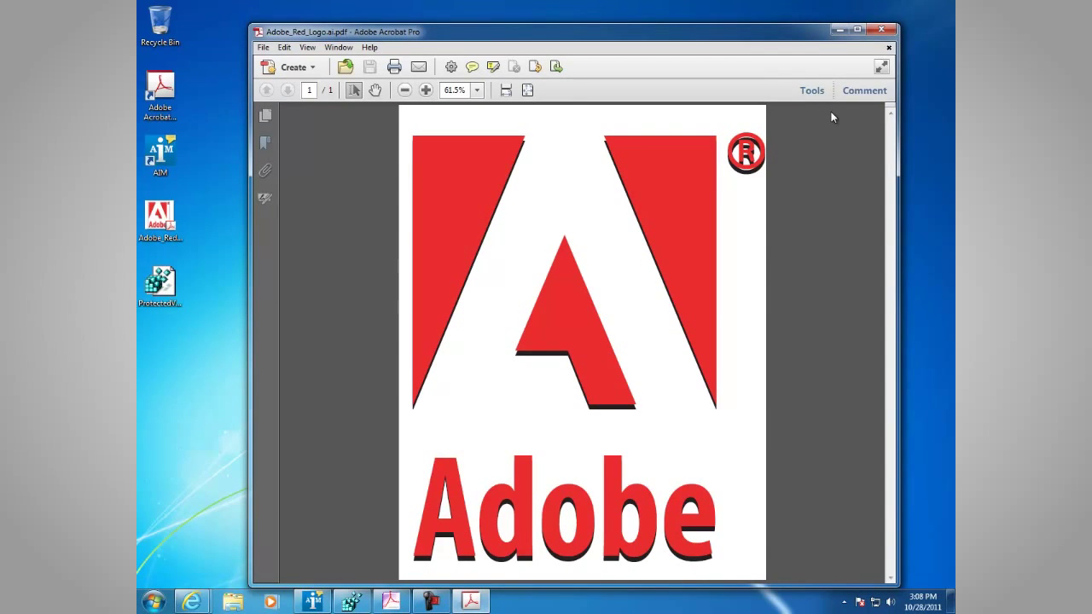
{"action": "left_click", "coordinate": [884, 31]}
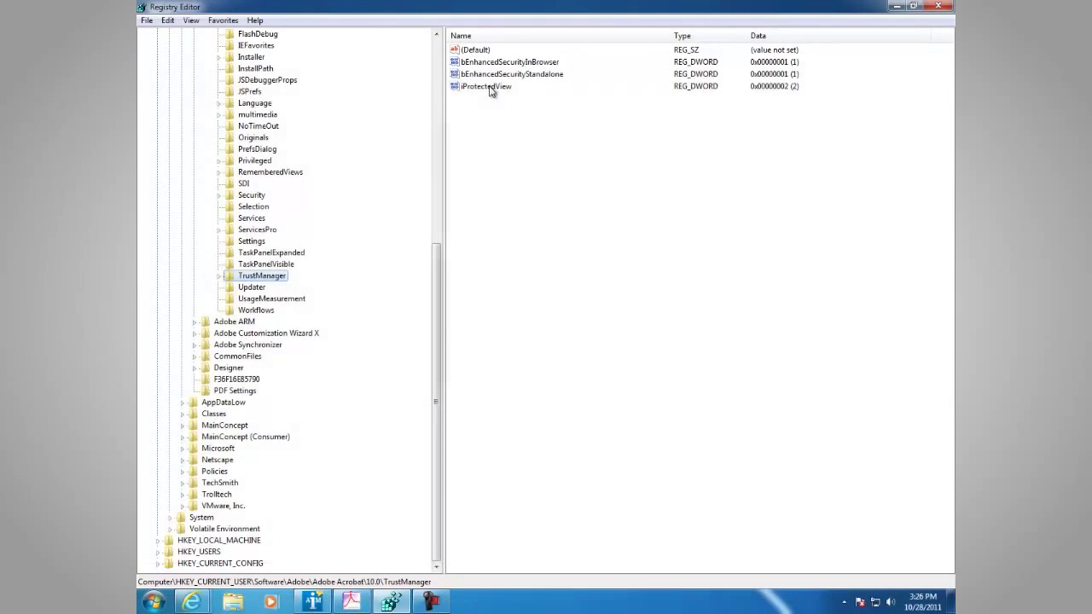
Examine iProtectedView, bEnhancedSecurityStandalone and bEnhancedSecurityInBrowser in the TrustManager registry key, and collapse HKEY_CURRENT_USER.
{"action": "left_click", "coordinate": [492, 89]}
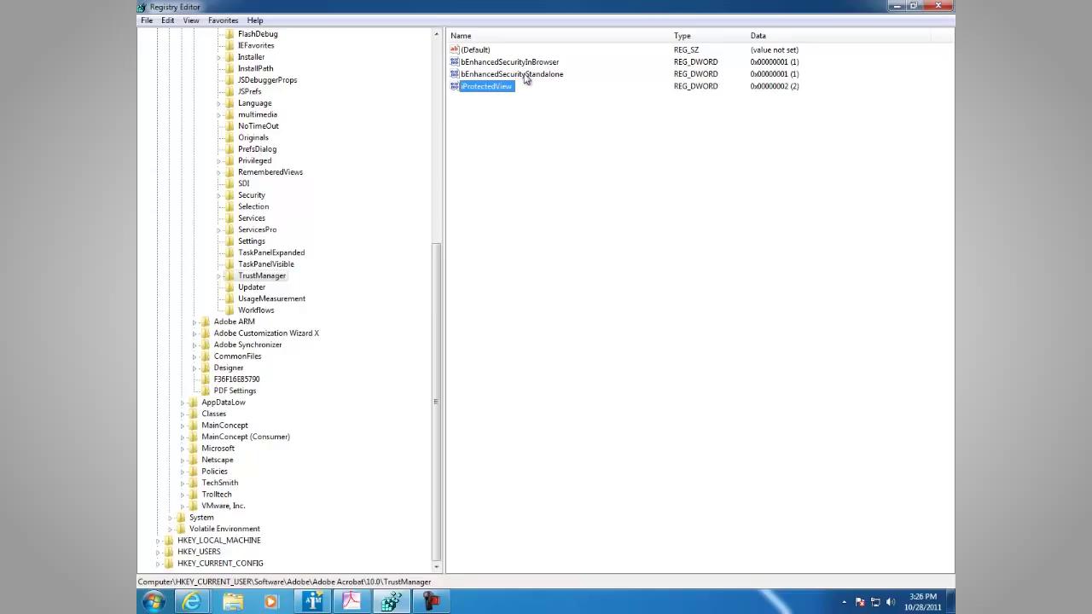
{"action": "left_click", "coordinate": [527, 77]}
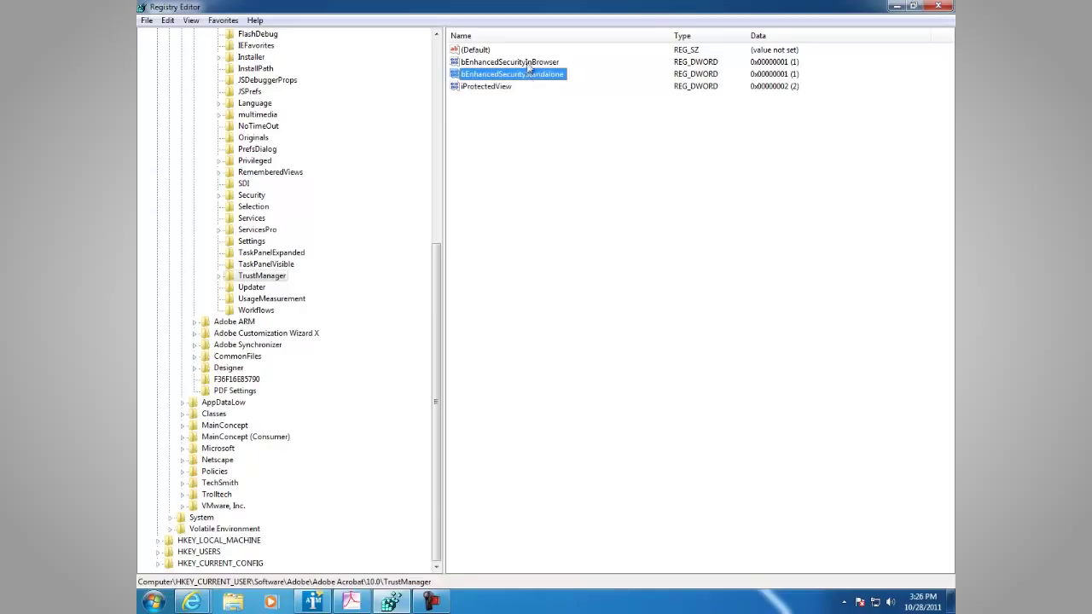
{"action": "left_click", "coordinate": [528, 64]}
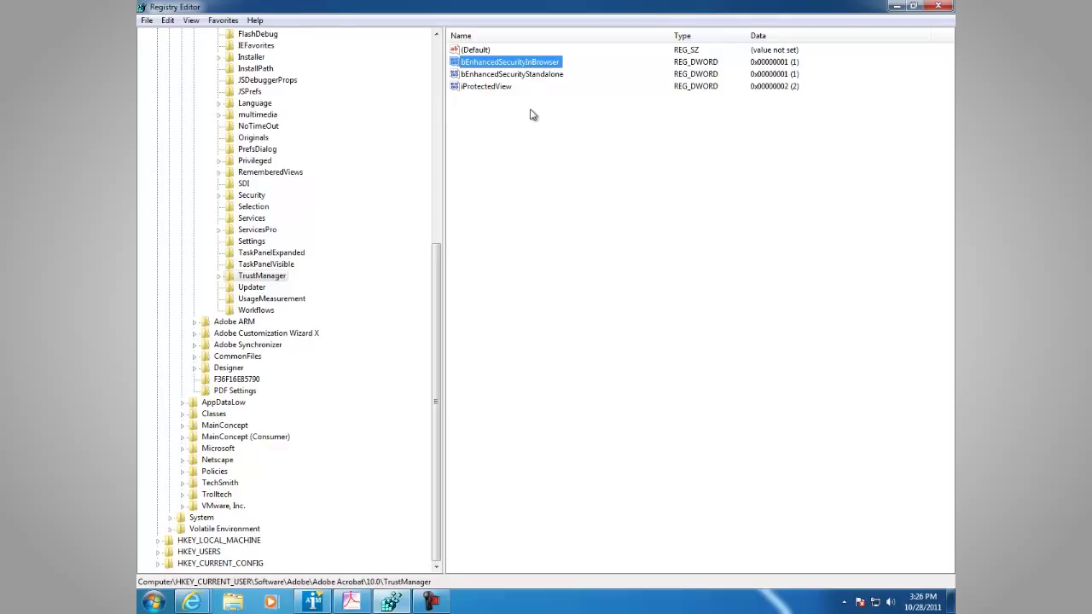
{"action": "left_click", "coordinate": [440, 49]}
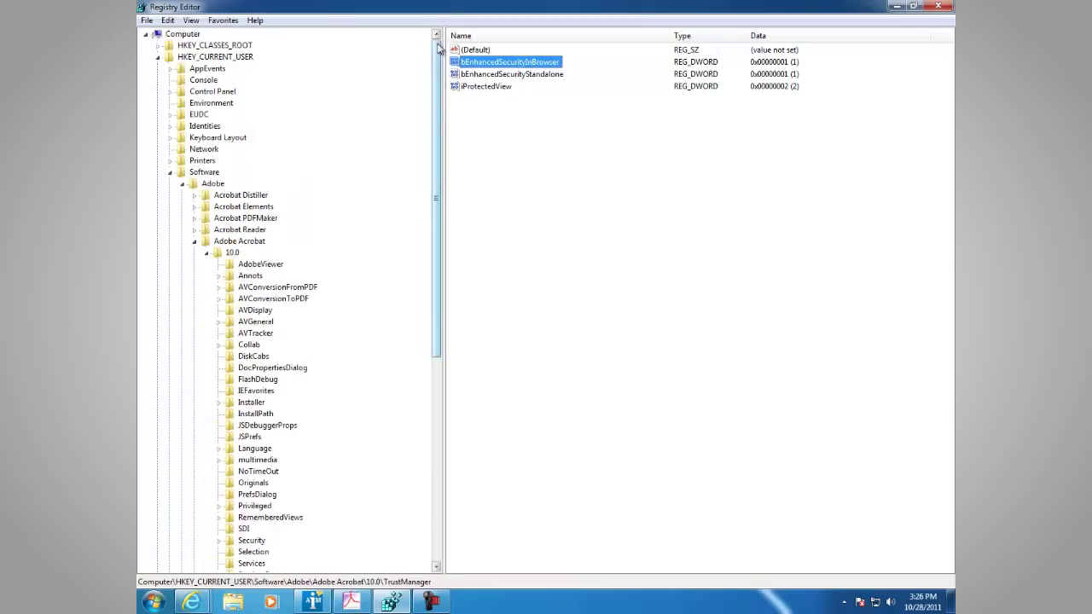
{"action": "left_click", "coordinate": [160, 58]}
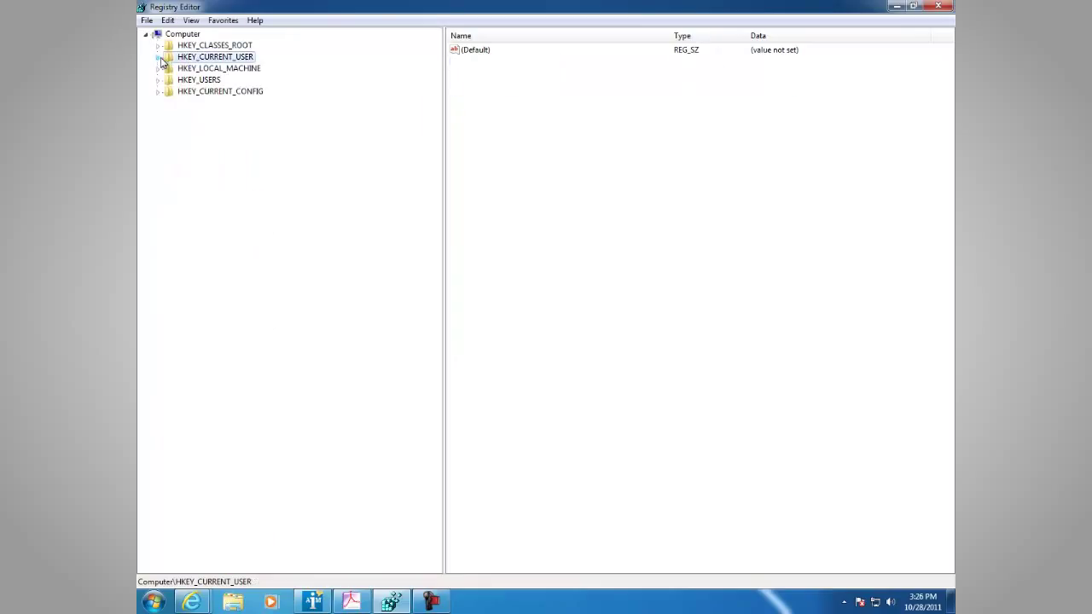
Import ProtectedView_FeatureLockDown.reg from the desktop into the registry.
{"action": "left_click", "coordinate": [897, 7]}
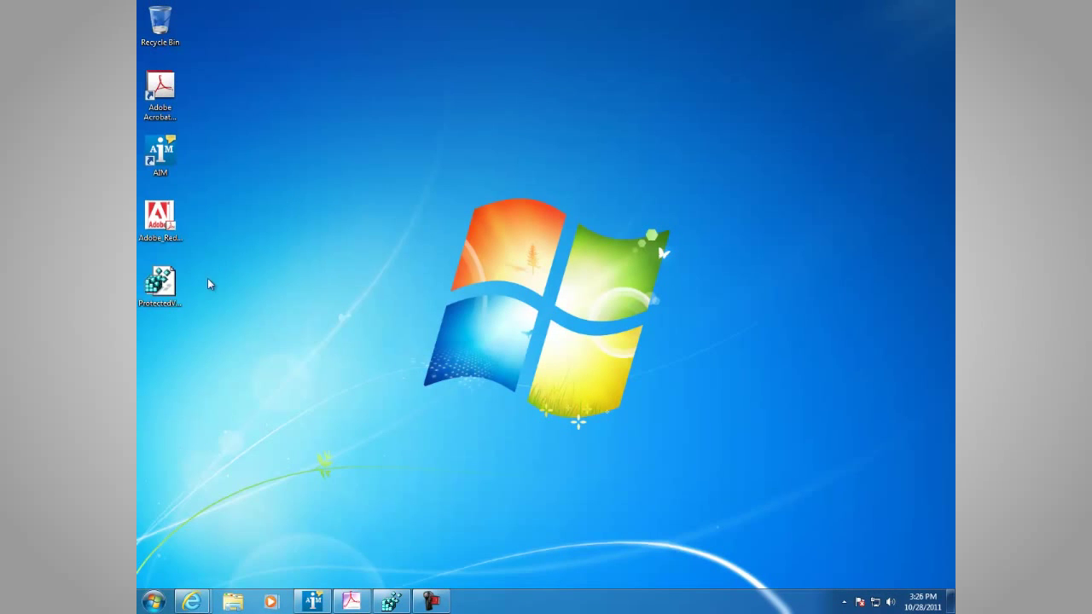
{"action": "double_click", "coordinate": [169, 286]}
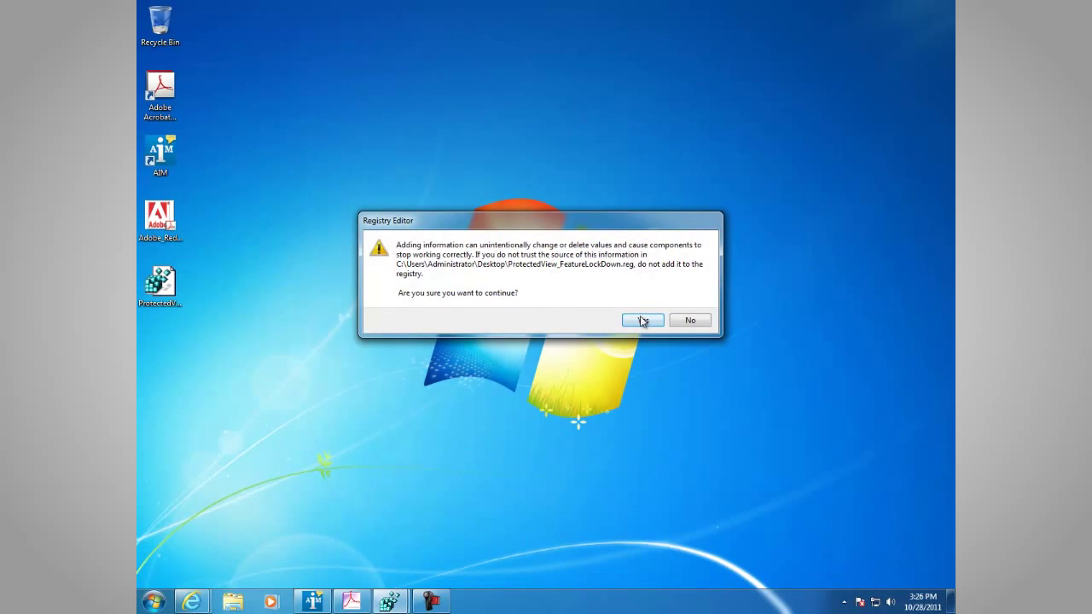
{"action": "left_click", "coordinate": [642, 317]}
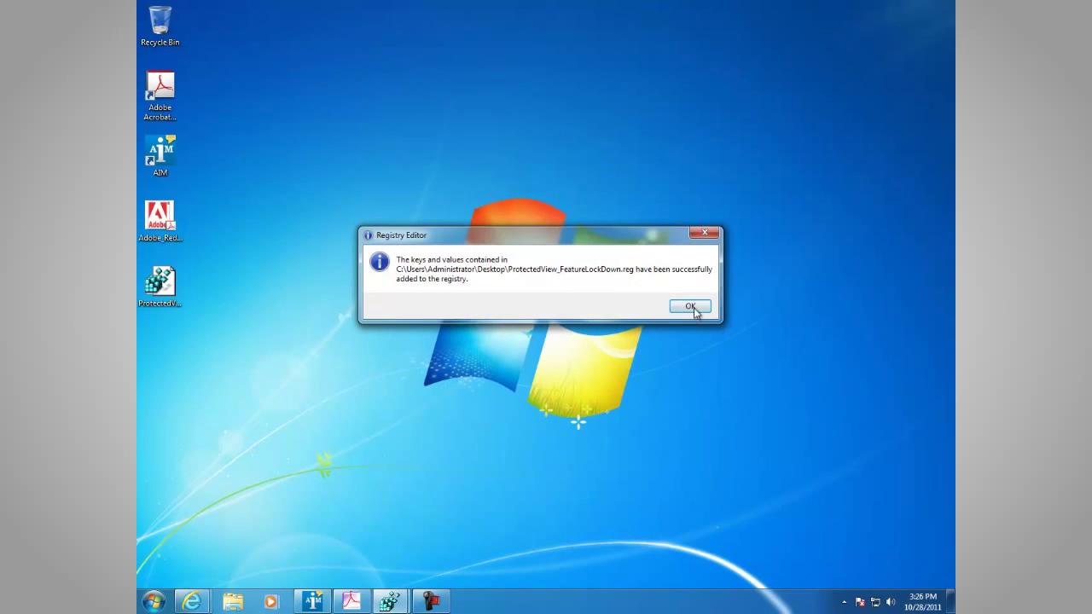
{"action": "left_click", "coordinate": [692, 308]}
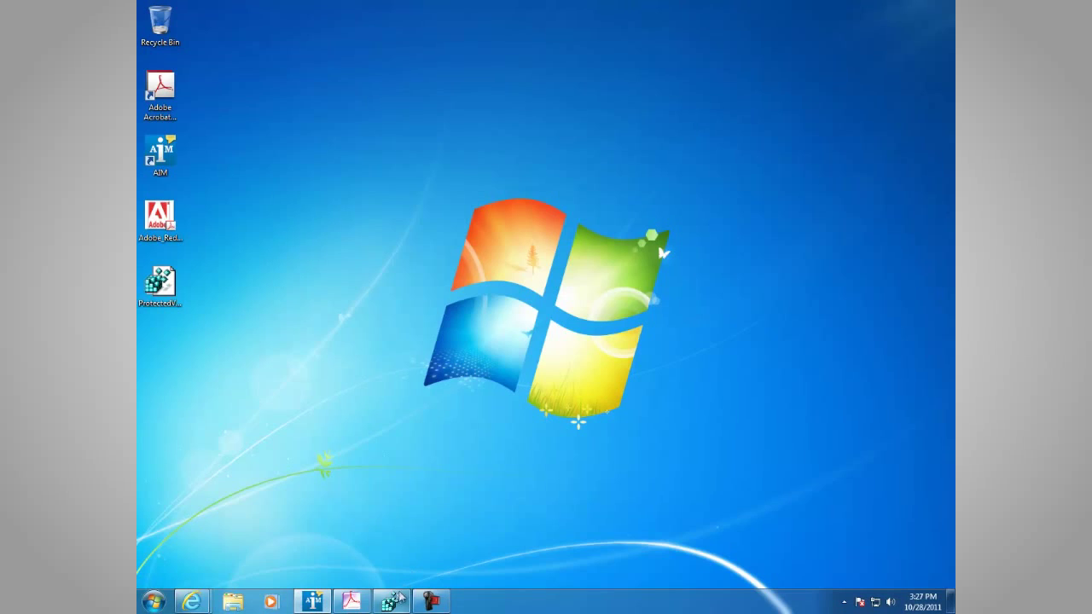
Return to Registry Editor and open the key HKEY_LOCAL_MACHINE\SOFTWARE\Policies\Adobe\Adobe Acrobat\10.0\FeatureLockDown.
{"action": "left_click", "coordinate": [391, 602]}
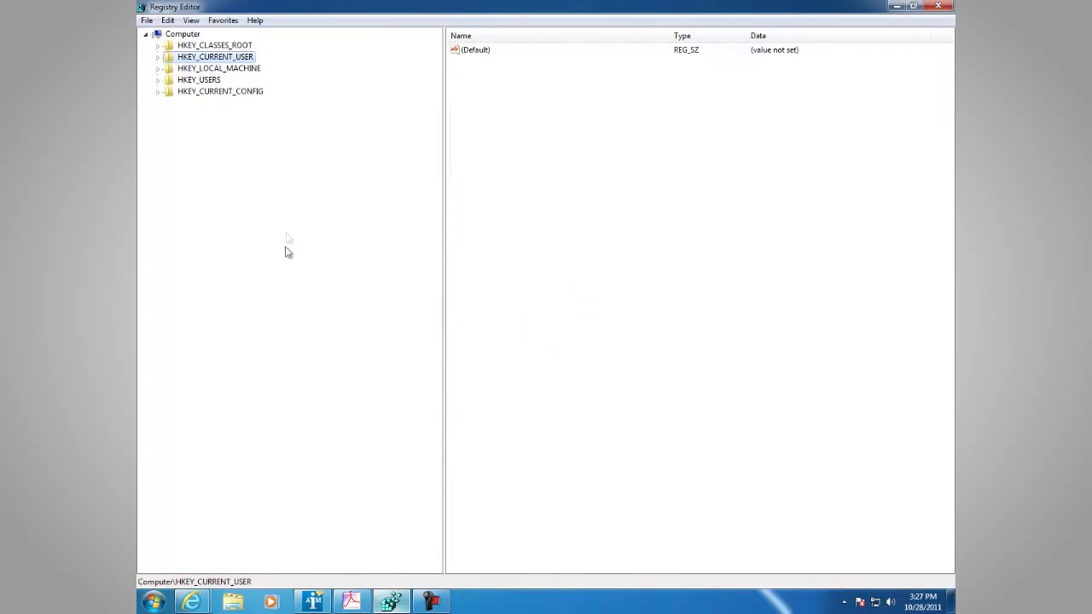
{"action": "left_click", "coordinate": [158, 68]}
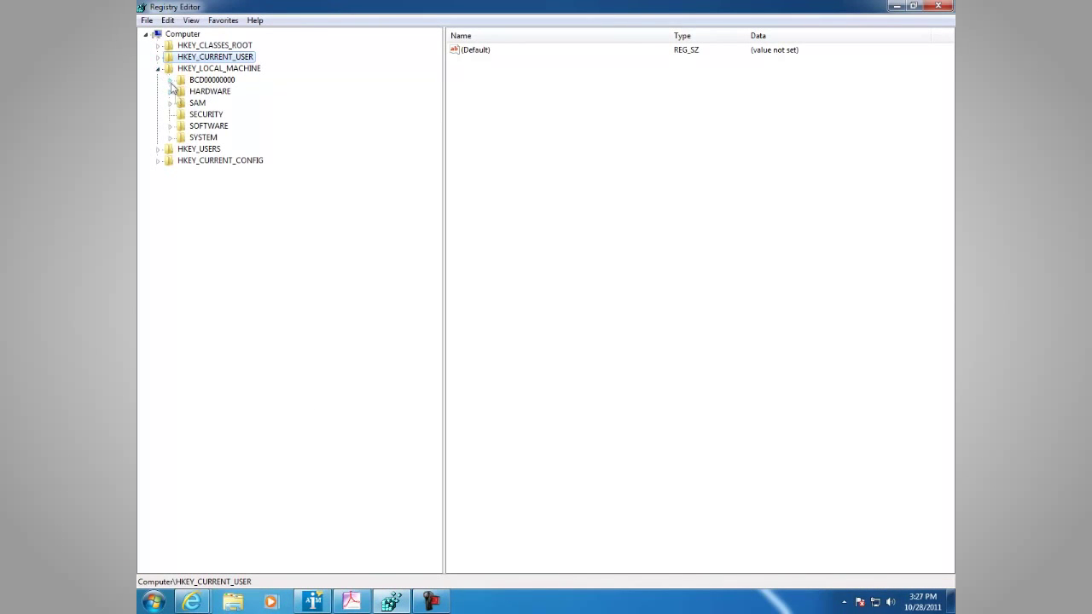
{"action": "left_click", "coordinate": [170, 126]}
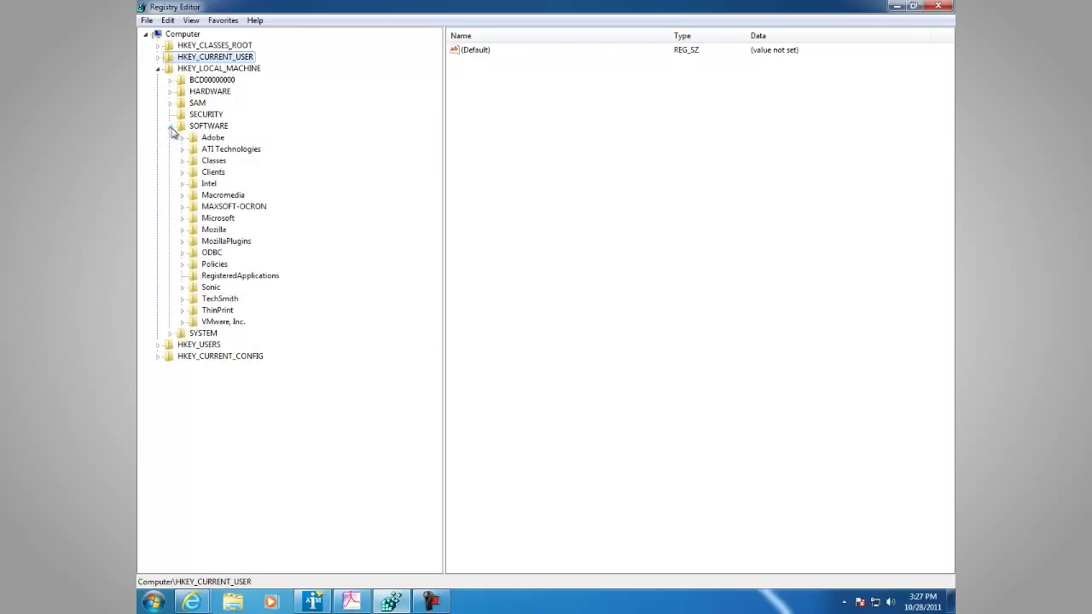
{"action": "left_click", "coordinate": [183, 266]}
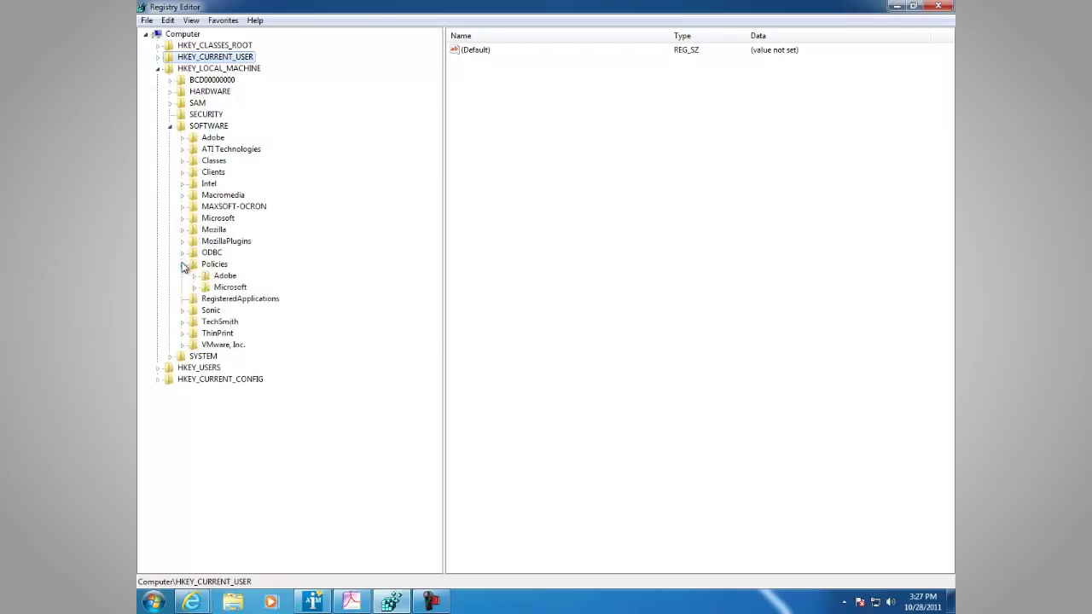
{"action": "left_click", "coordinate": [195, 276]}
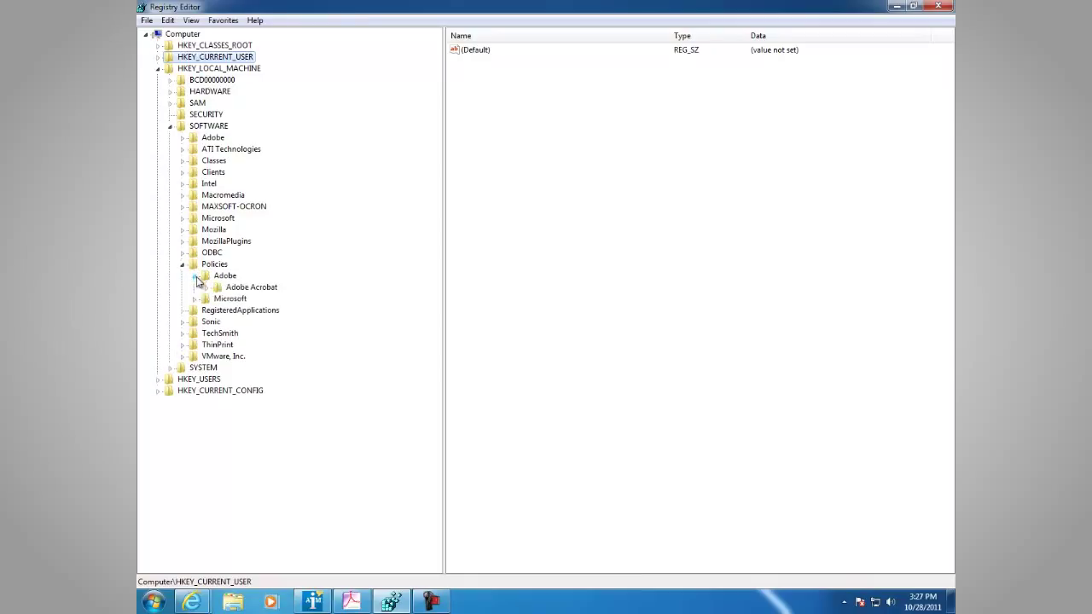
{"action": "left_click", "coordinate": [208, 288]}
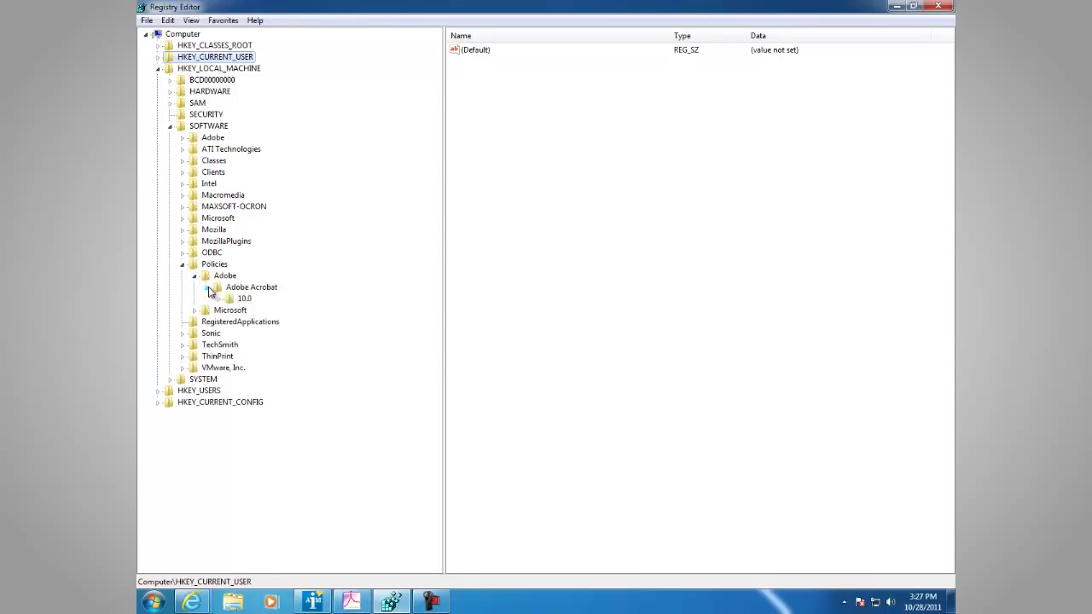
{"action": "left_click", "coordinate": [219, 299]}
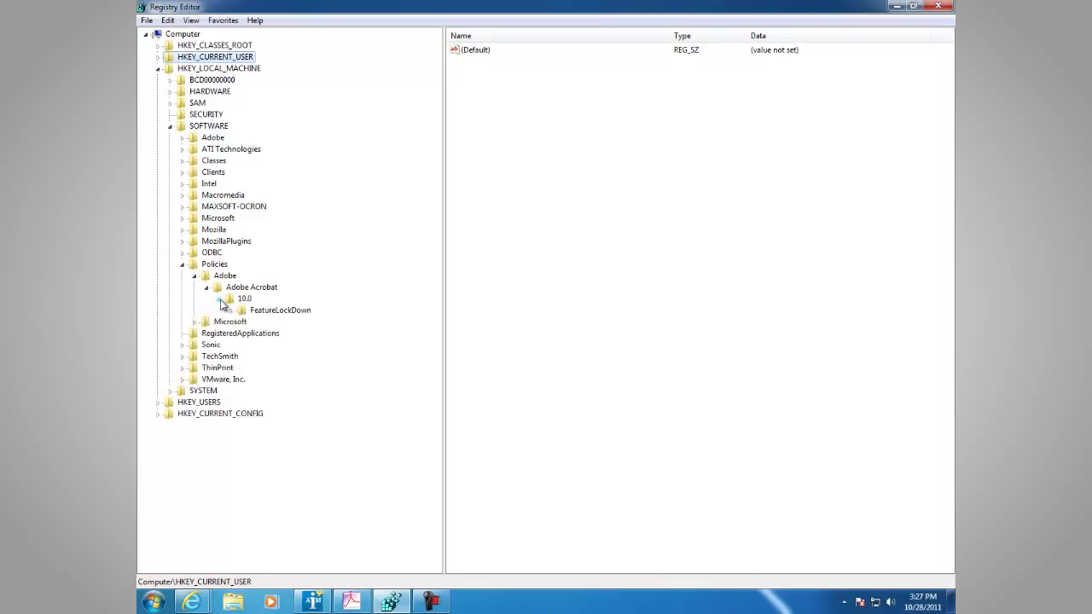
{"action": "left_click", "coordinate": [244, 311]}
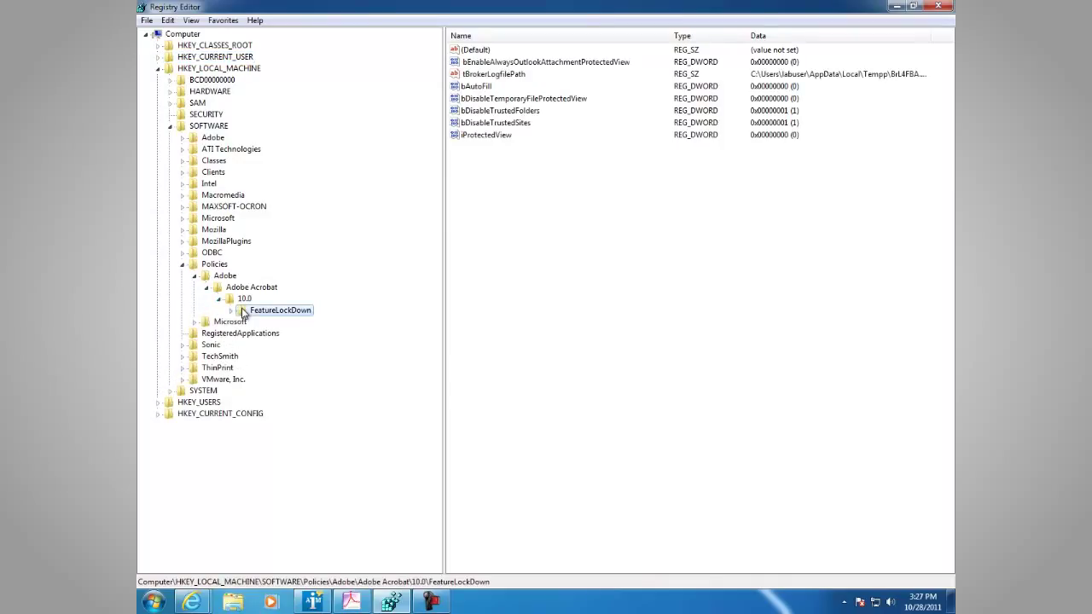
Examine the temporary-file, Outlook attachment, iProtectedView, trusted folders and trusted sites values in FeatureLockDown, and minimize Registry Editor.
{"action": "left_click", "coordinate": [506, 99]}
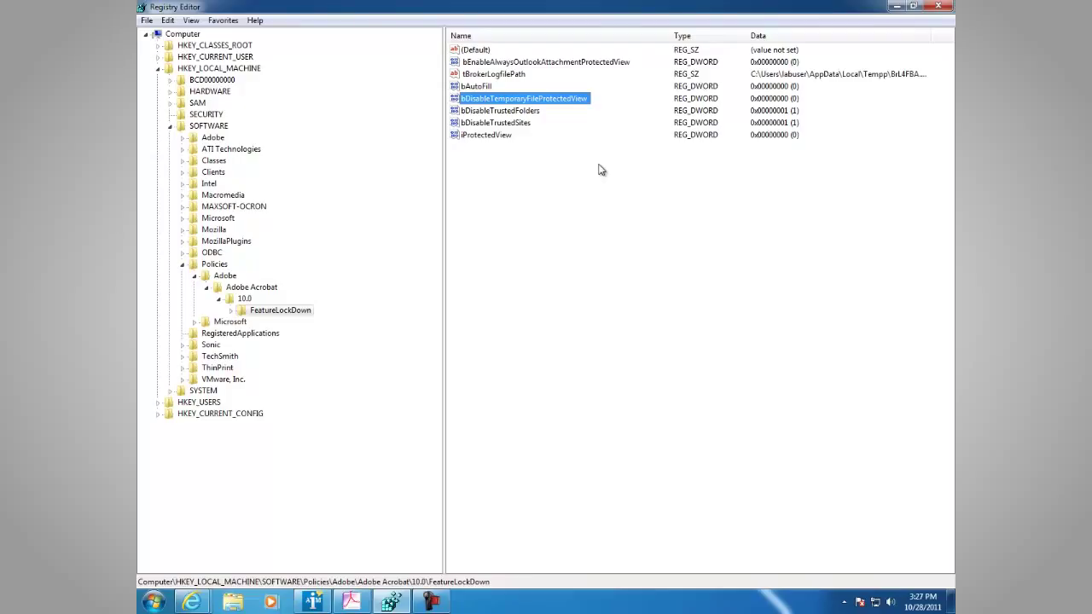
{"action": "left_click", "coordinate": [556, 63]}
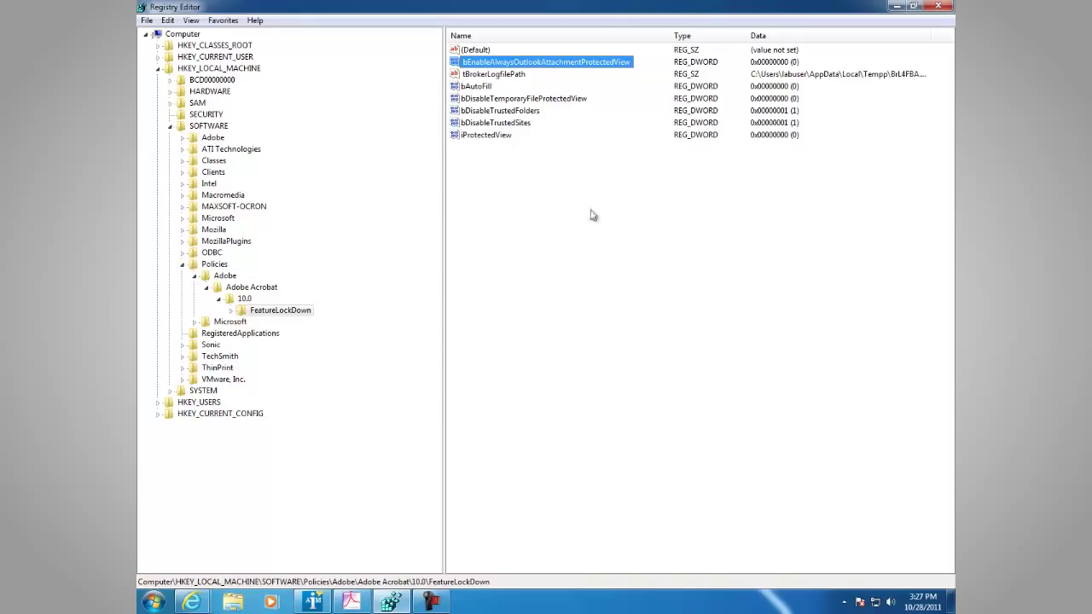
{"action": "left_click", "coordinate": [492, 138]}
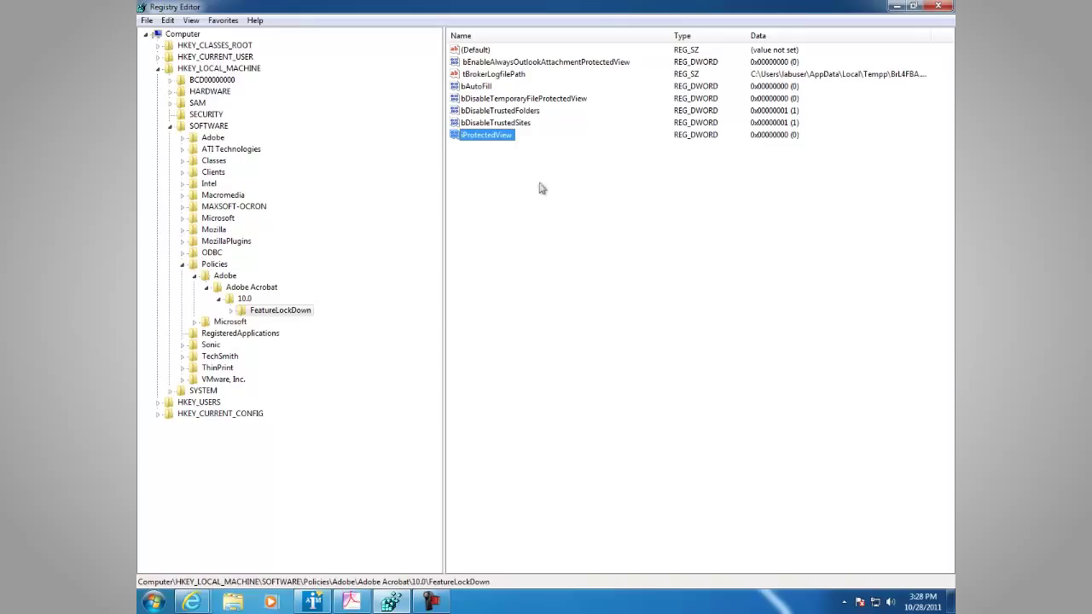
{"action": "left_click", "coordinate": [521, 112]}
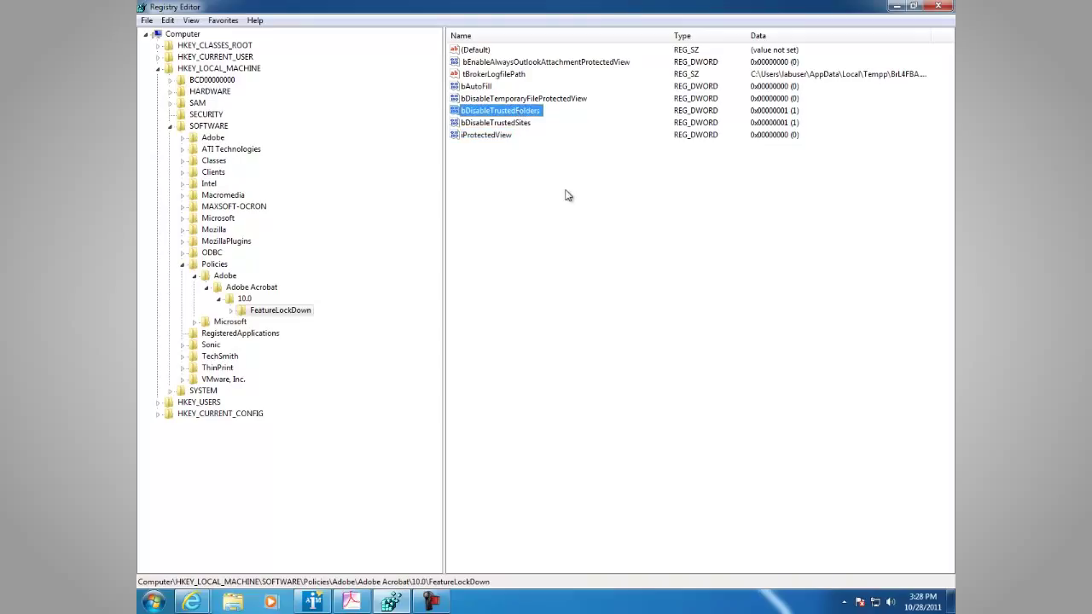
{"action": "left_click", "coordinate": [515, 125]}
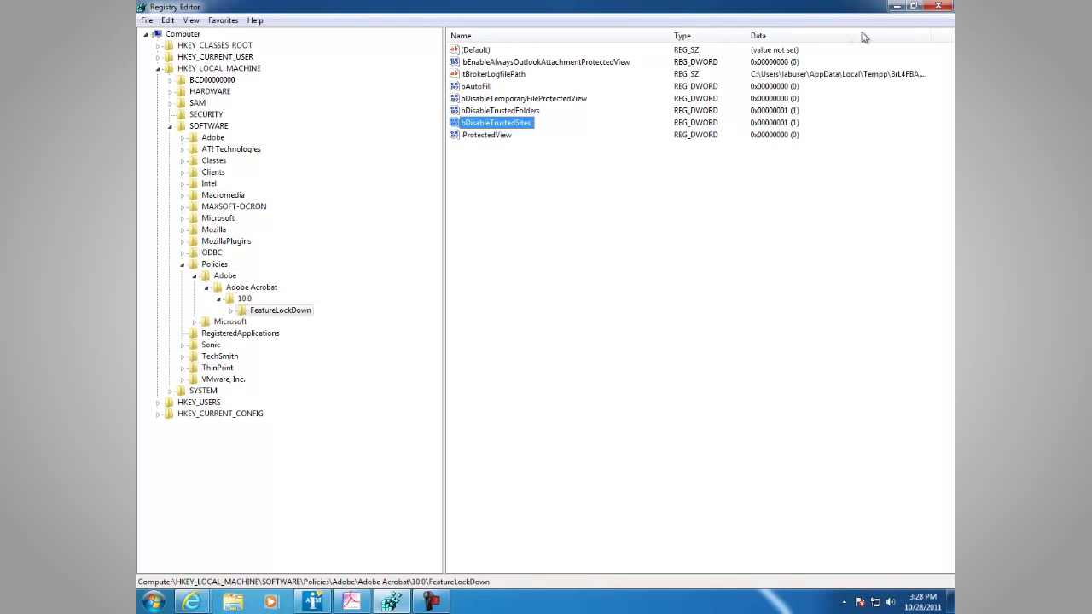
{"action": "left_click", "coordinate": [895, 11]}
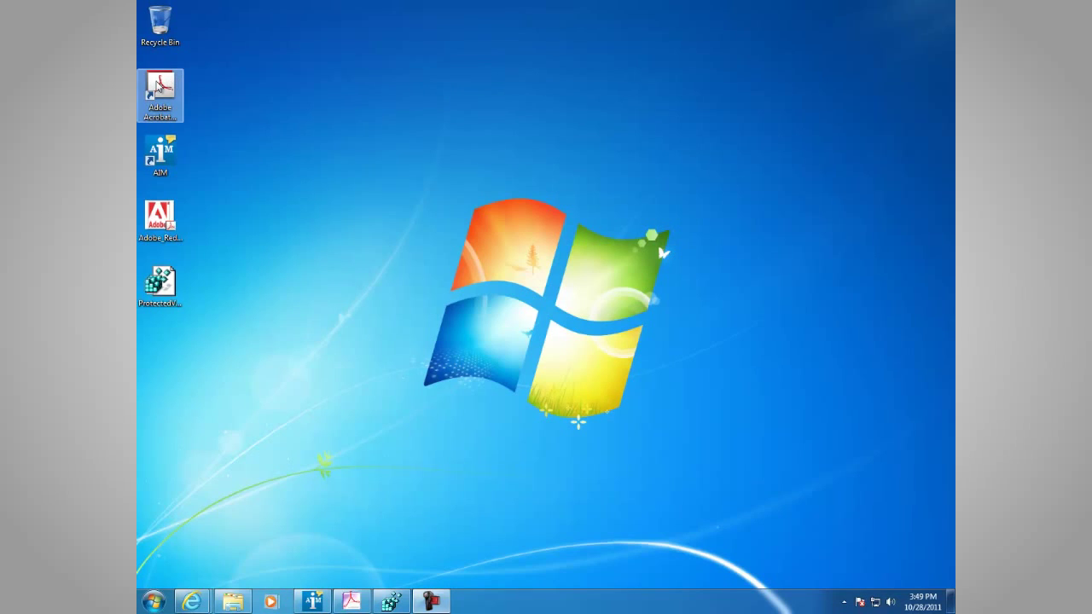
Reopen Adobe Acrobat to check the Protected View and Privileged Locations options in the Security (Enhanced) preferences, and close Acrobat.
{"action": "left_click", "coordinate": [160, 94]}
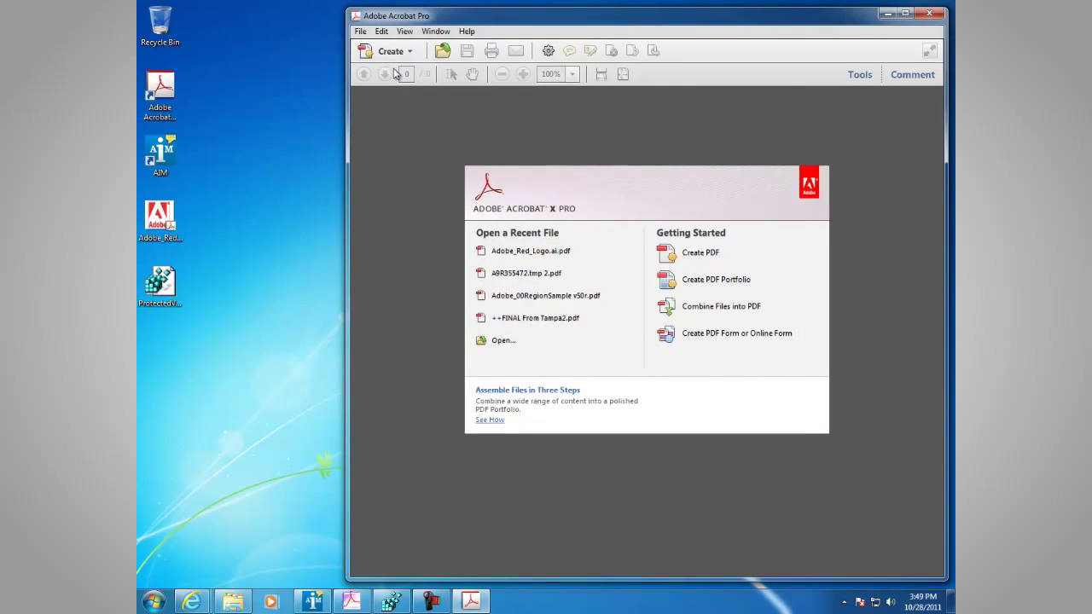
{"action": "left_click", "coordinate": [381, 31]}
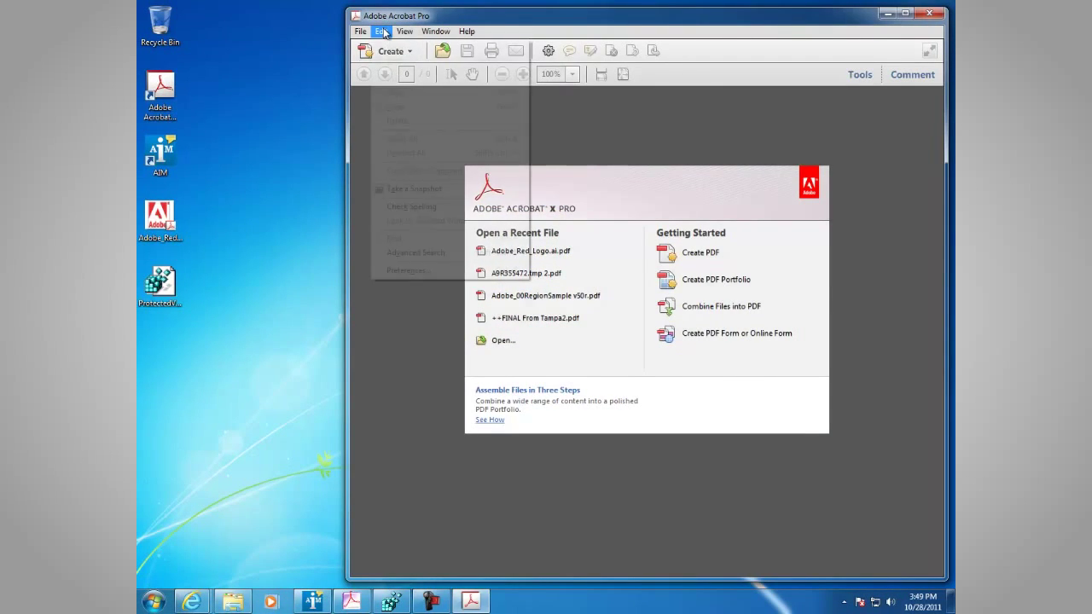
{"action": "left_click", "coordinate": [410, 270]}
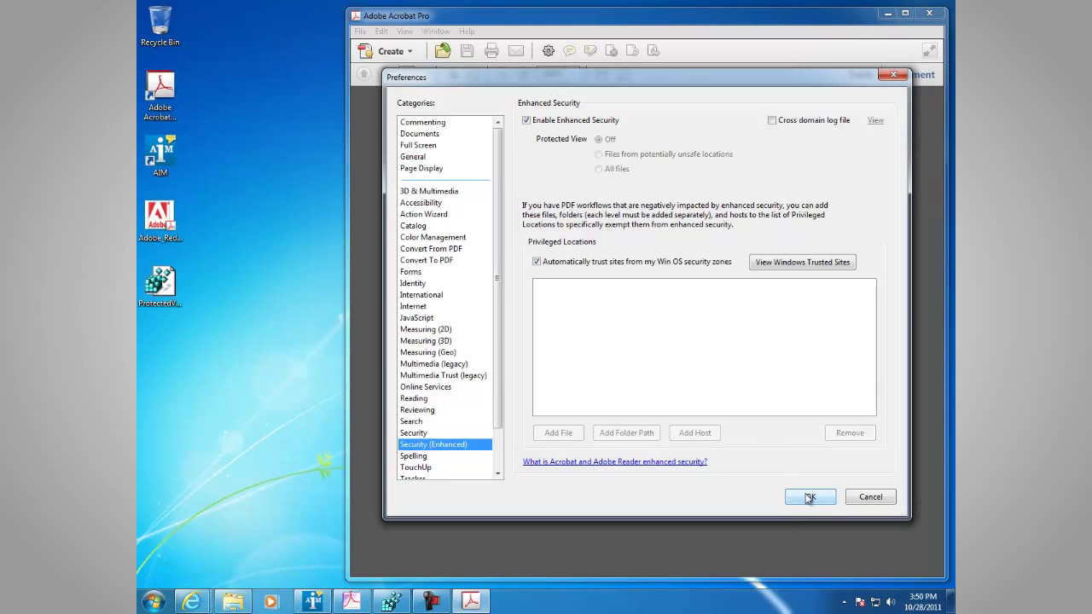
{"action": "left_click", "coordinate": [808, 497]}
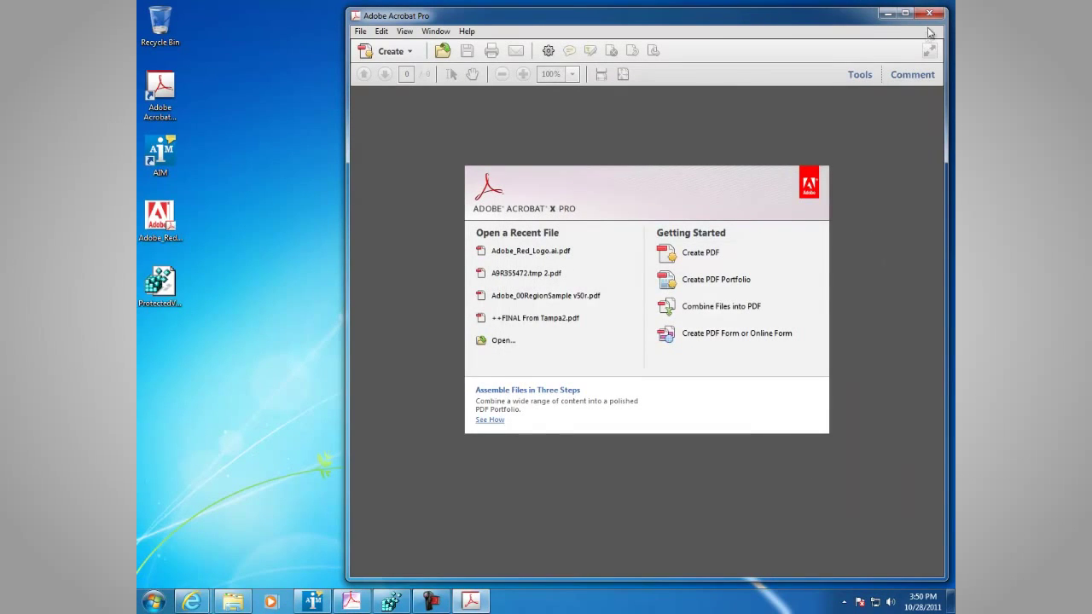
{"action": "left_click", "coordinate": [930, 16]}
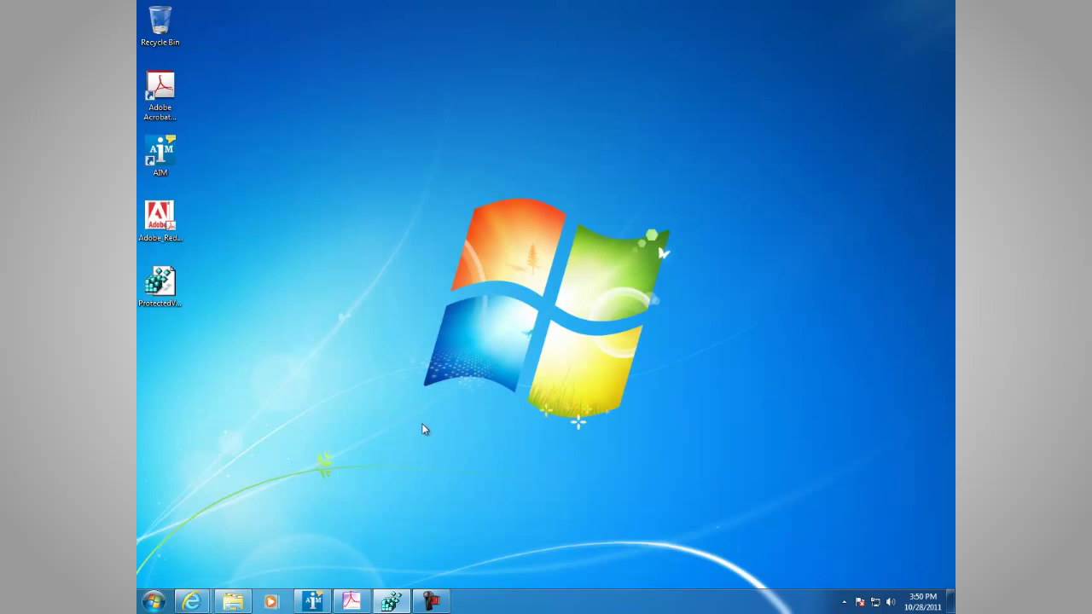
Examine the Security page's trusted-location restrictions in Adobe Customization Wizard X, then the Protected View (Acrobat) preferences in AIM, minimizing each window.
{"action": "left_click", "coordinate": [349, 603]}
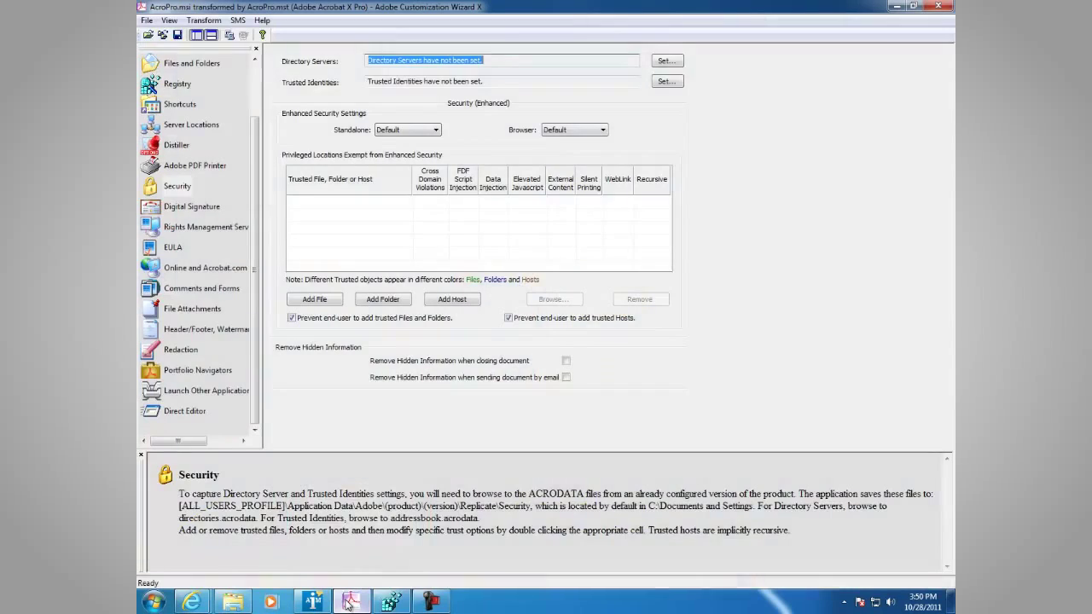
{"action": "left_click", "coordinate": [168, 189]}
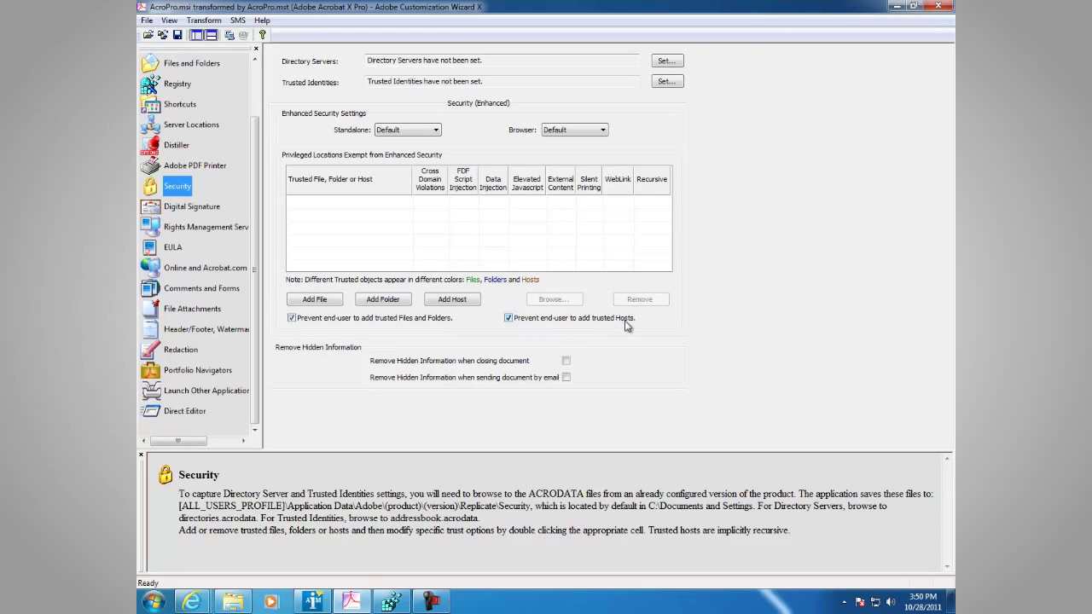
{"action": "left_click", "coordinate": [895, 7]}
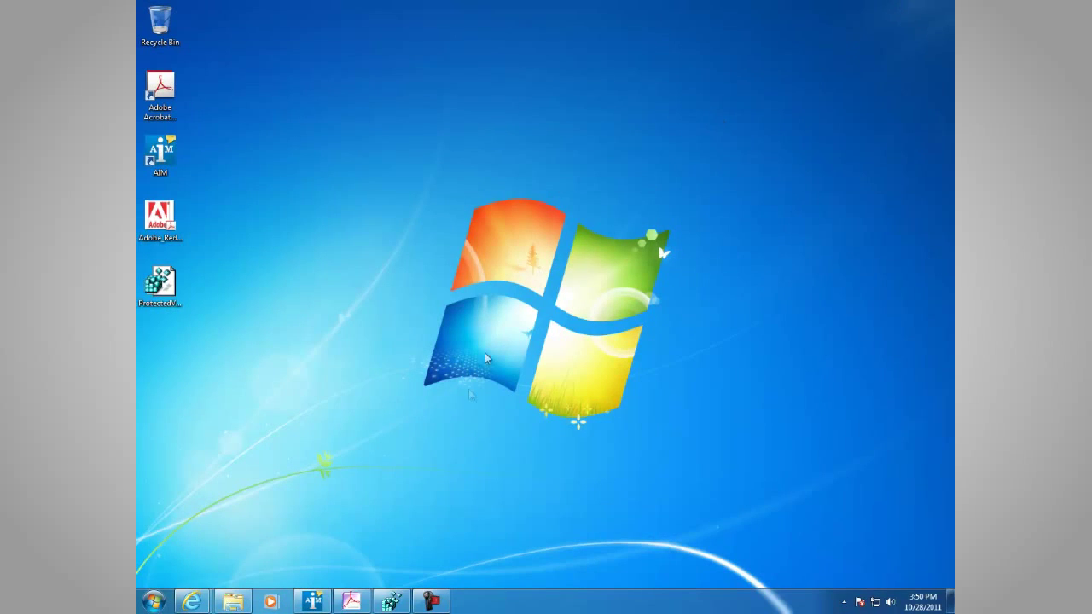
{"action": "left_click", "coordinate": [313, 602]}
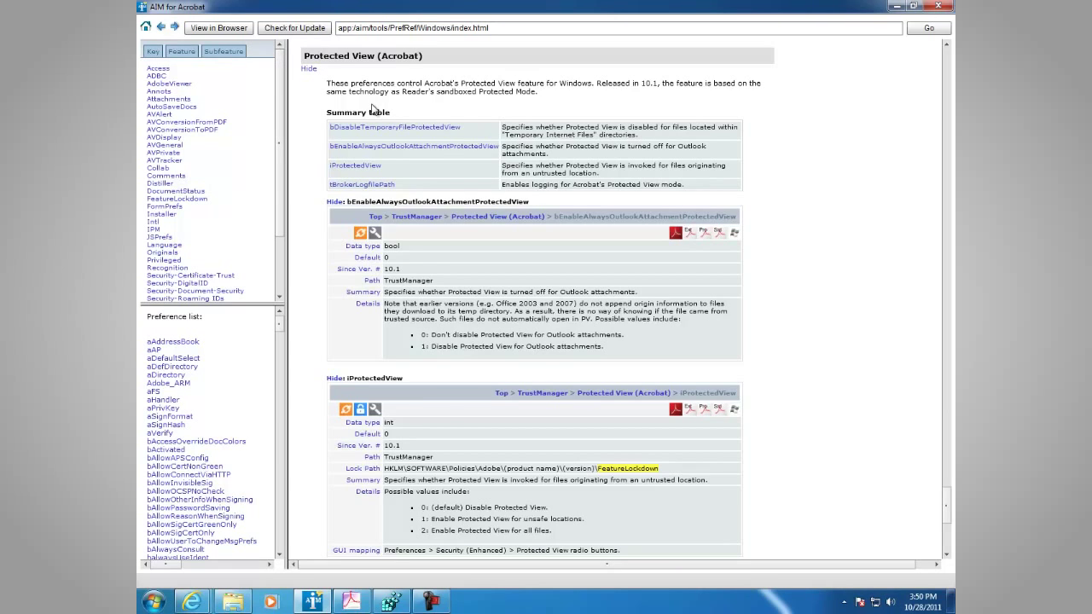
{"action": "left_click", "coordinate": [897, 9]}
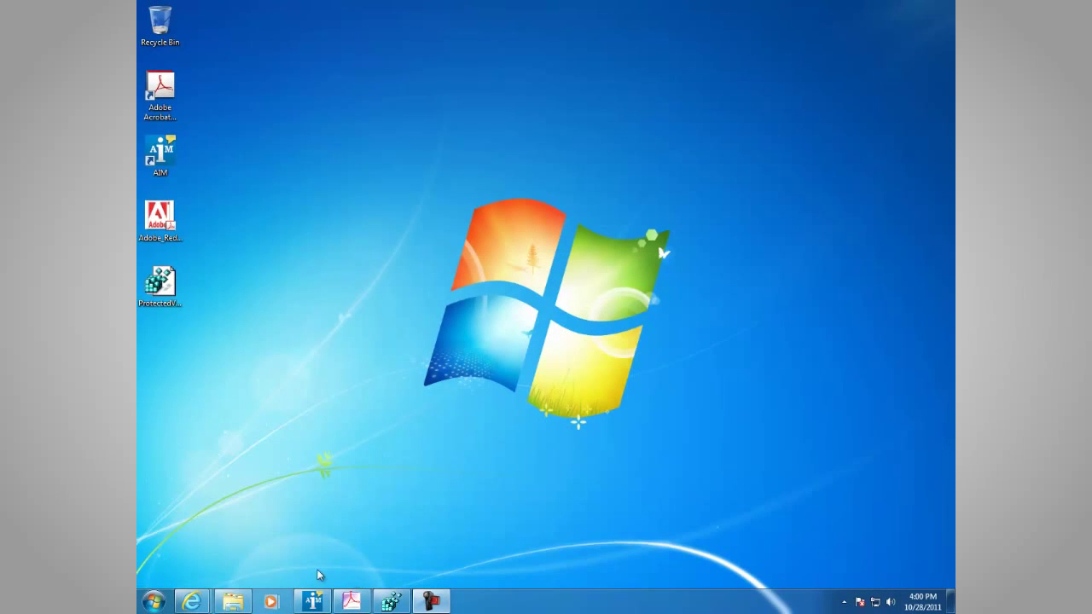
Switch to Internet Explorer to review the Enterprise administration page, minimize it, and bring up the Application Security Library page.
{"action": "mouse_move", "coordinate": [193, 601]}
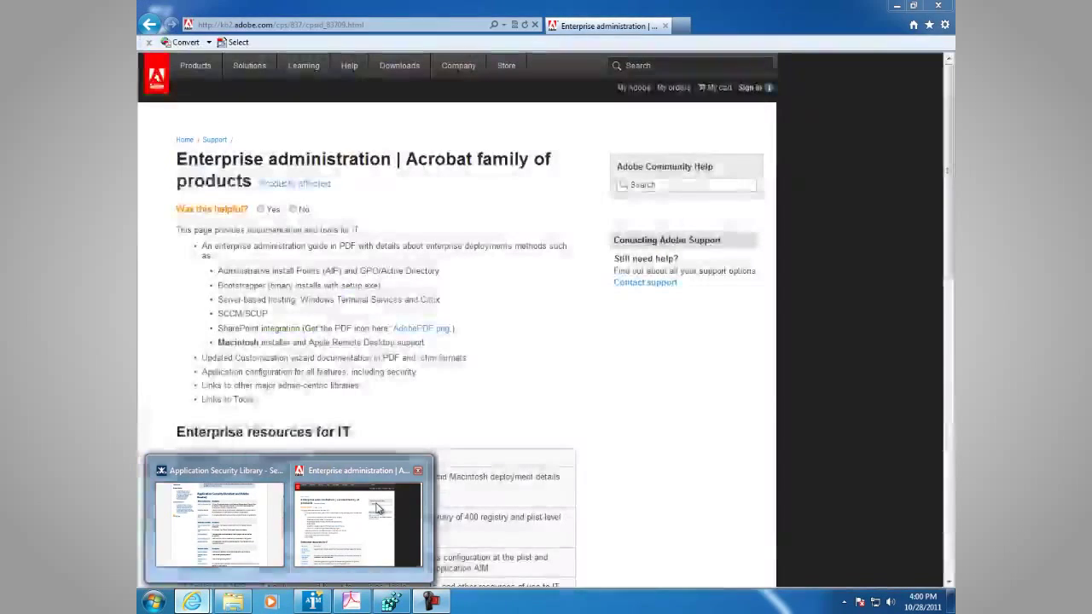
{"action": "left_click", "coordinate": [378, 509]}
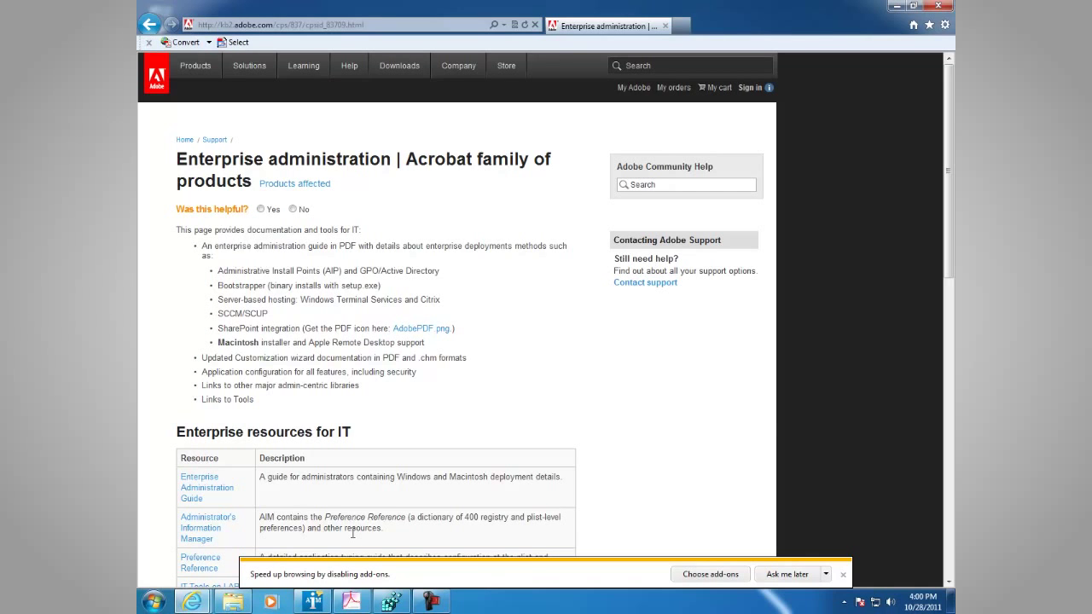
{"action": "left_click", "coordinate": [895, 7]}
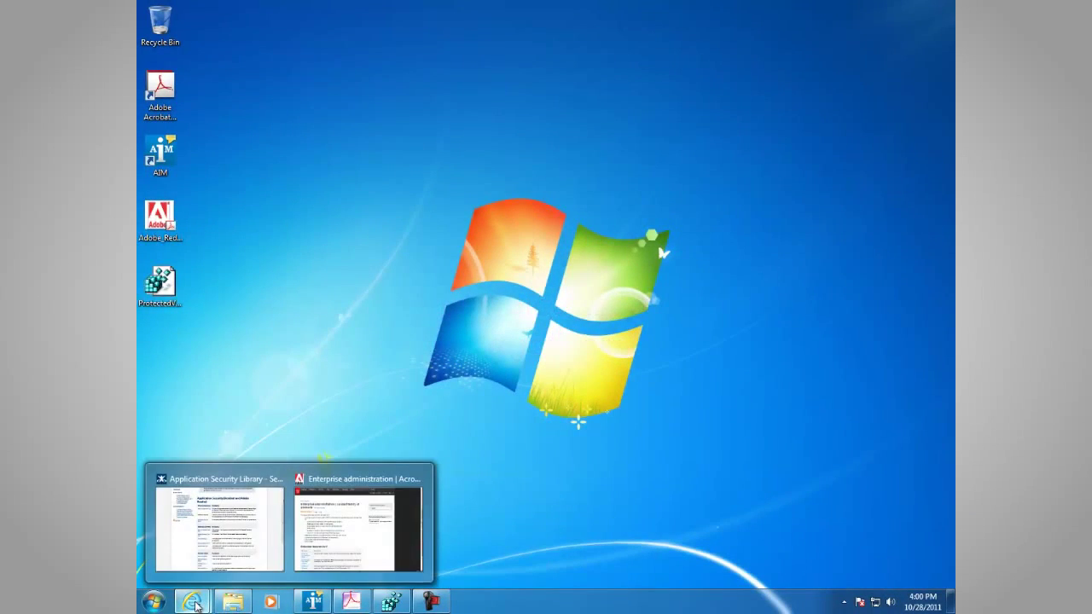
{"action": "left_click", "coordinate": [219, 510]}
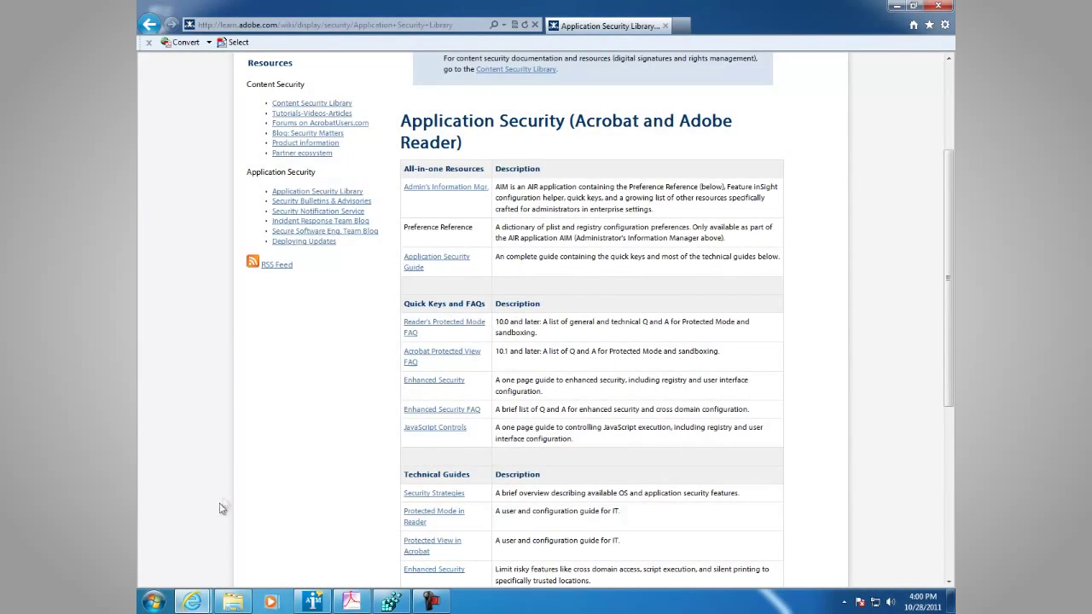